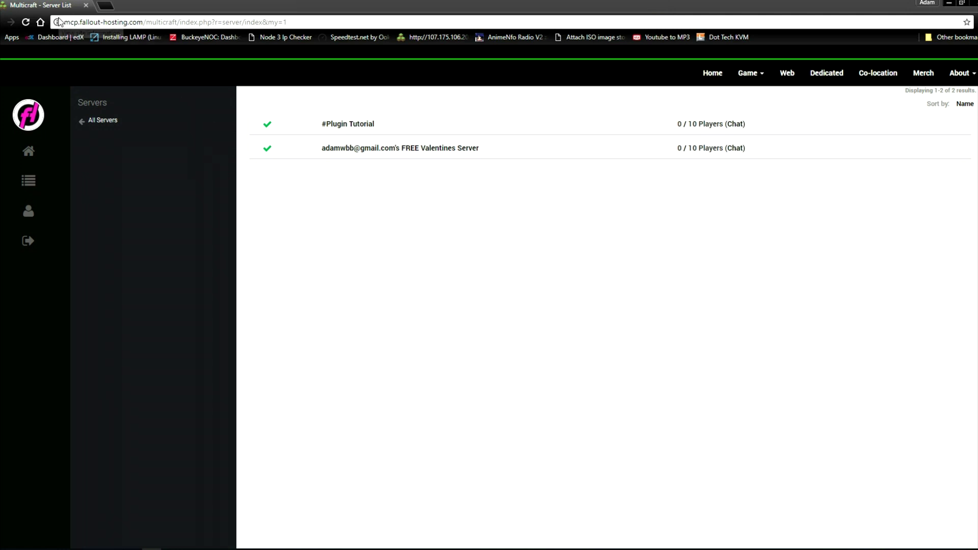
Open the #Plugin Tutorial server's overview page, showing it online at 0/10 players.
{"action": "left_click_drag", "start_coordinate": [53, 22], "coordinate": [139, 28]}
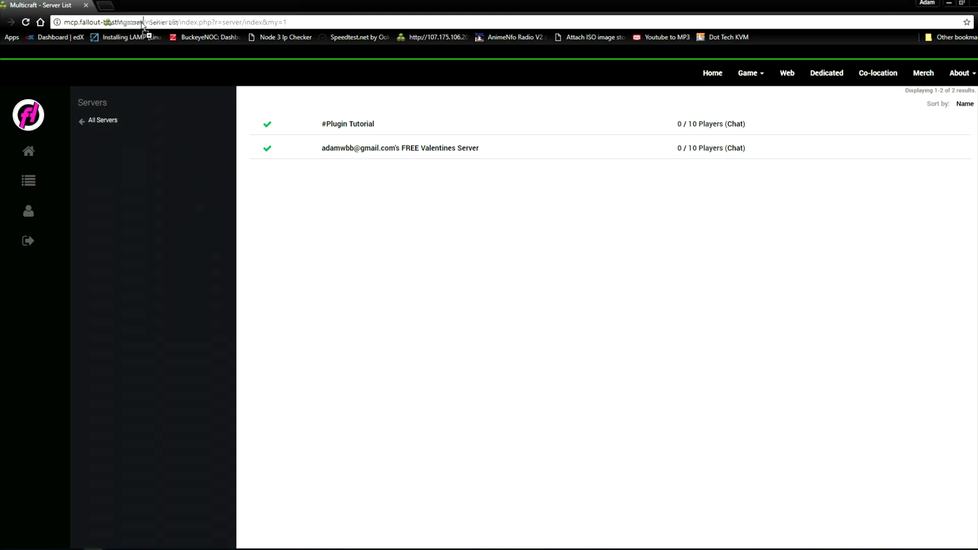
{"action": "left_click_drag", "start_coordinate": [139, 29], "coordinate": [46, 25]}
{"action": "mouse_move", "coordinate": [309, 129]}
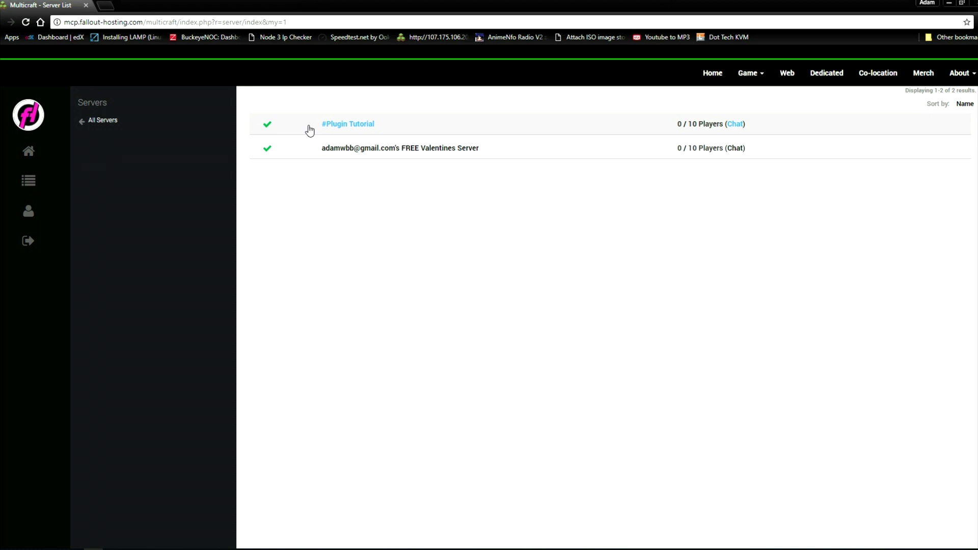
{"action": "left_click", "coordinate": [337, 127]}
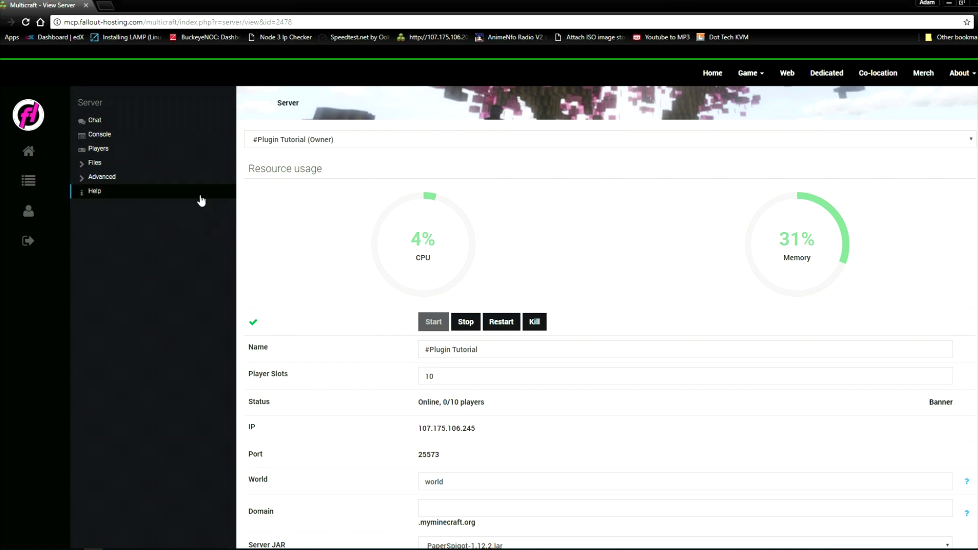
Open FTP File Access under Files and select the FTP address, port and username.
{"action": "left_click", "coordinate": [91, 167]}
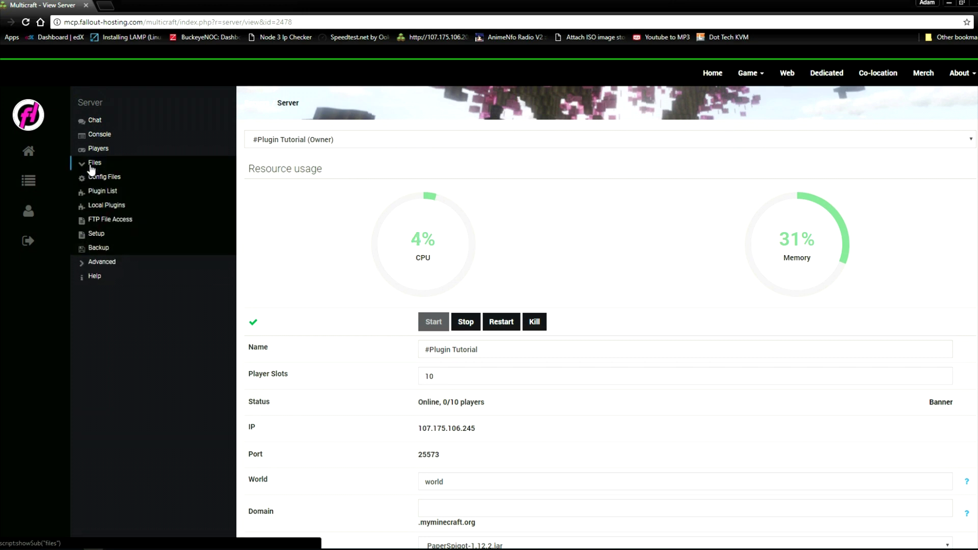
{"action": "left_click", "coordinate": [102, 223]}
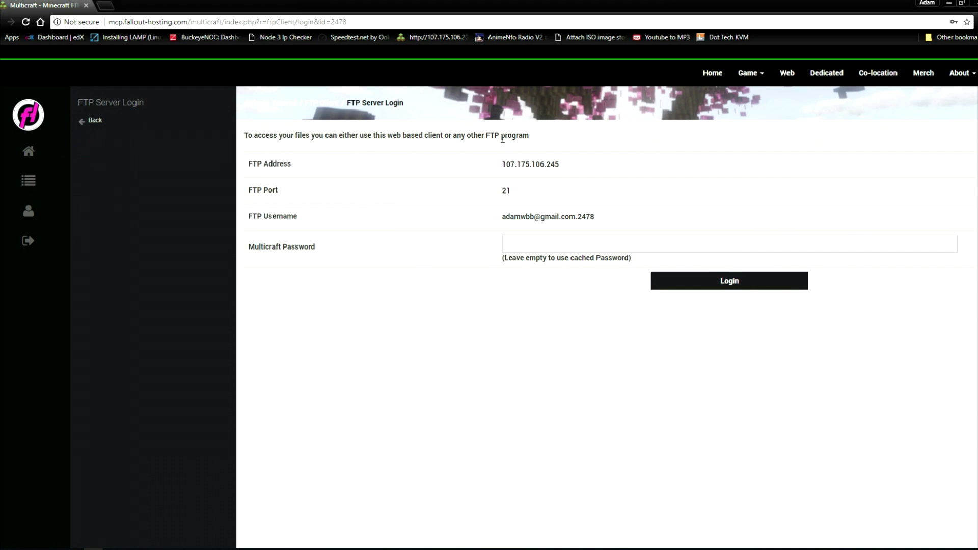
{"action": "triple_click", "coordinate": [502, 163]}
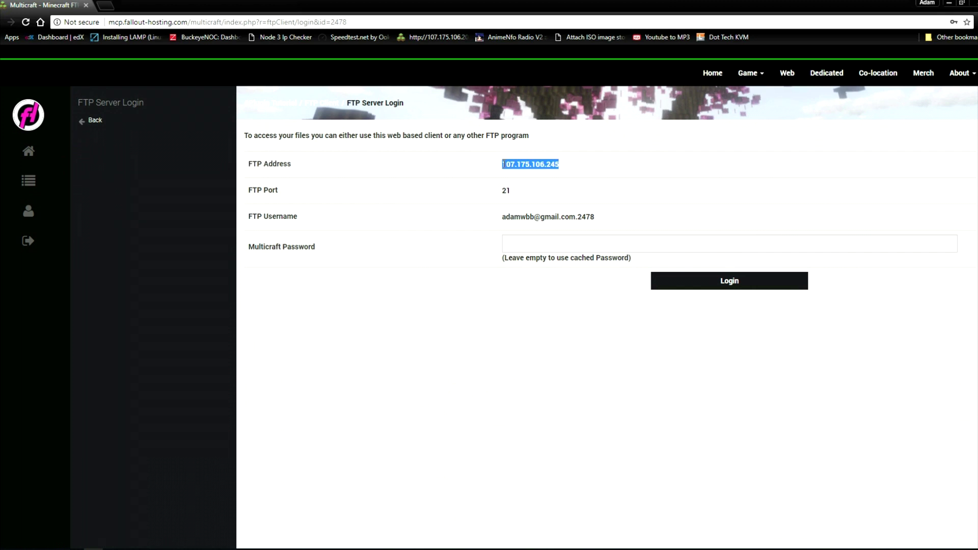
{"action": "left_click", "coordinate": [507, 191]}
{"action": "double_click", "coordinate": [506, 190]}
{"action": "double_click", "coordinate": [537, 216]}
{"action": "left_click", "coordinate": [537, 217]}
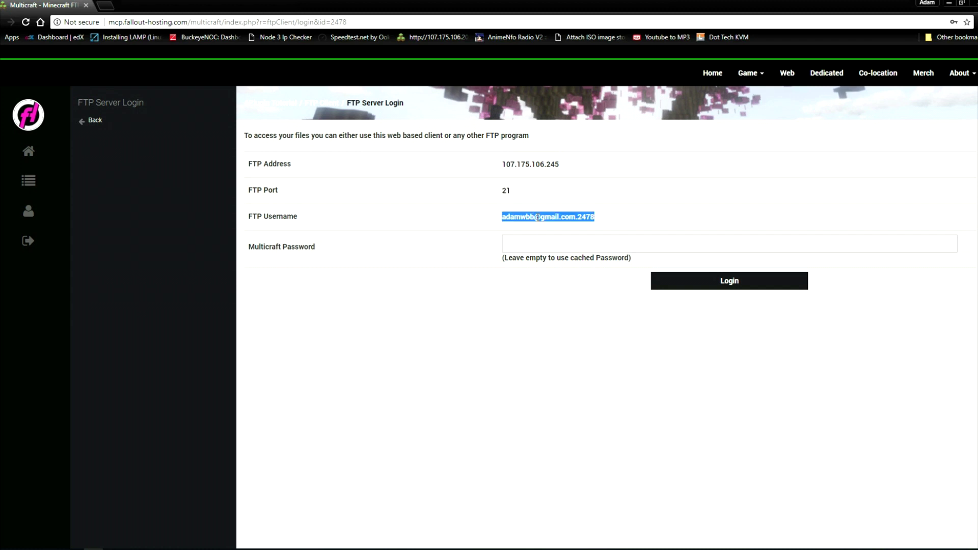
{"action": "left_click", "coordinate": [440, 202]}
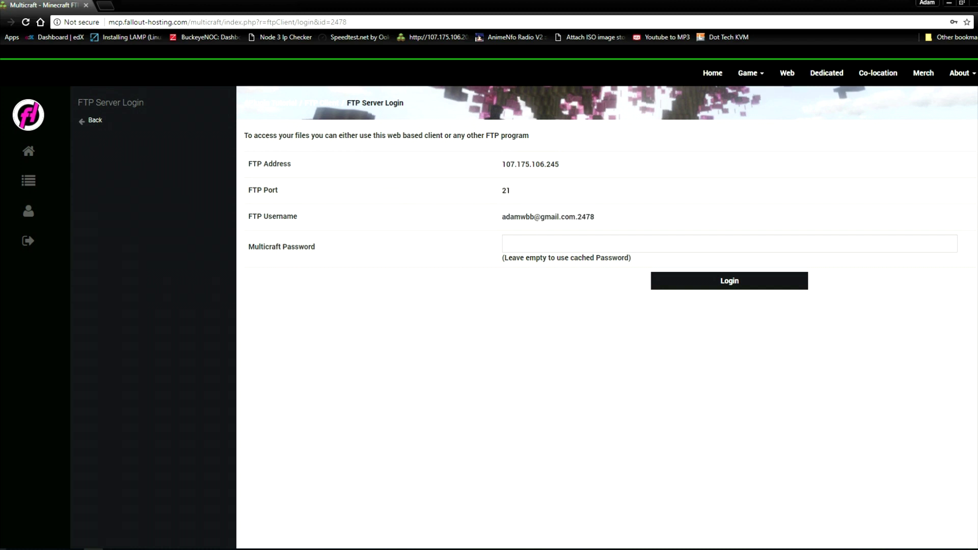
{"action": "mouse_move", "coordinate": [82, 545]}
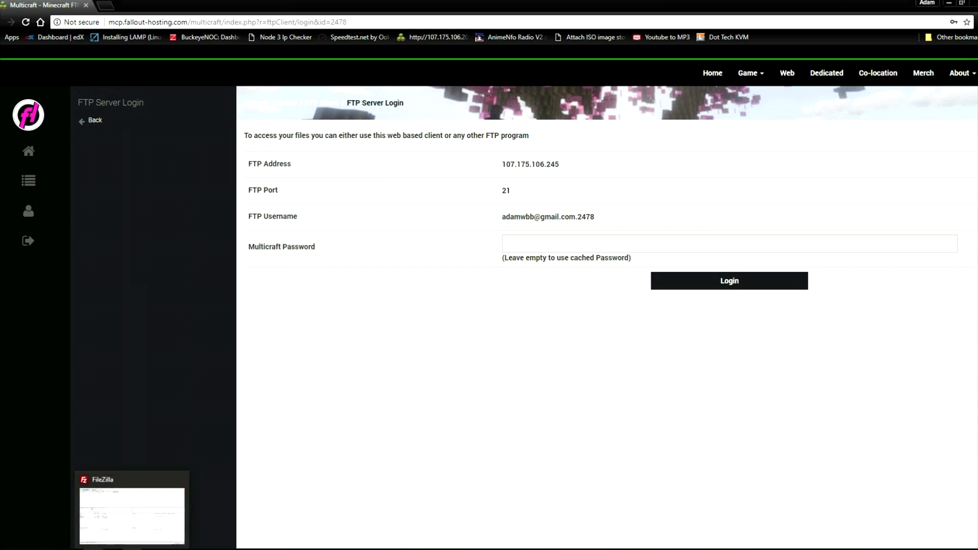
Quickconnect FileZilla with the server's FTP credentials and open the remote plugins folder.
{"action": "left_click", "coordinate": [132, 516]}
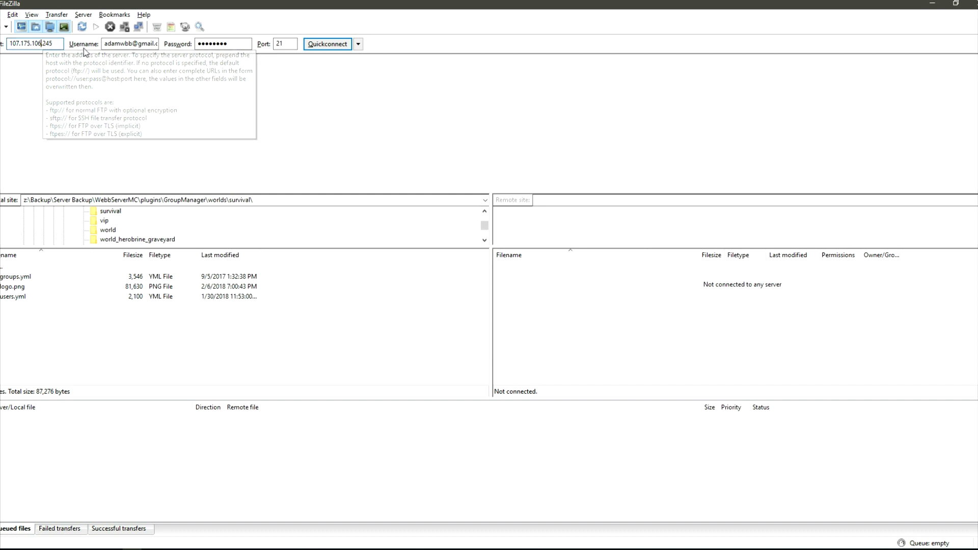
{"action": "left_click", "coordinate": [117, 43]}
{"action": "left_click", "coordinate": [214, 44]}
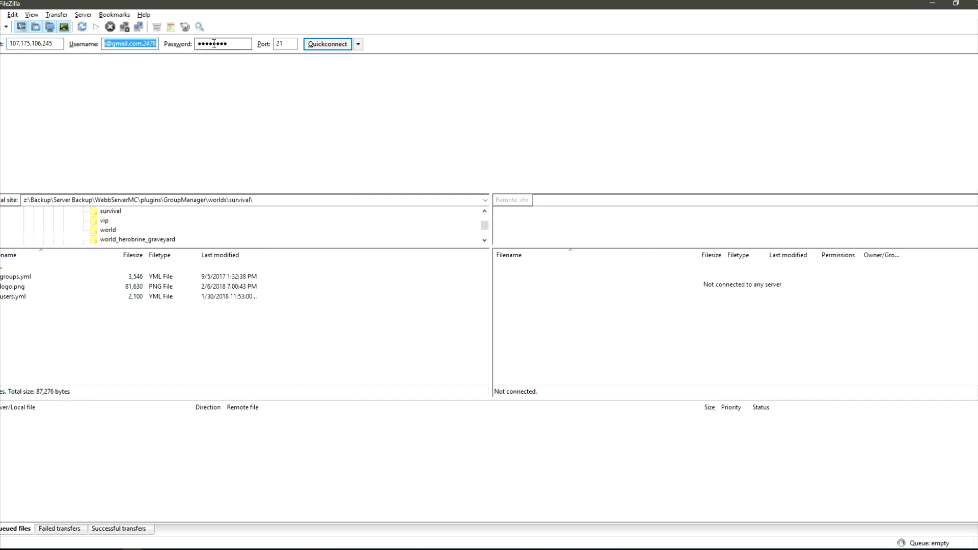
{"action": "left_click", "coordinate": [320, 44]}
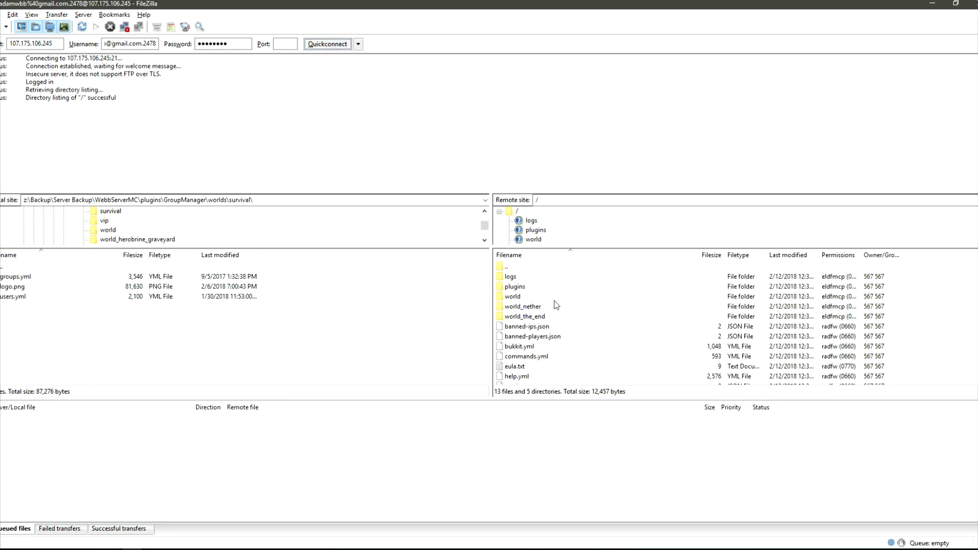
{"action": "left_click", "coordinate": [514, 285]}
{"action": "double_click", "coordinate": [518, 288]}
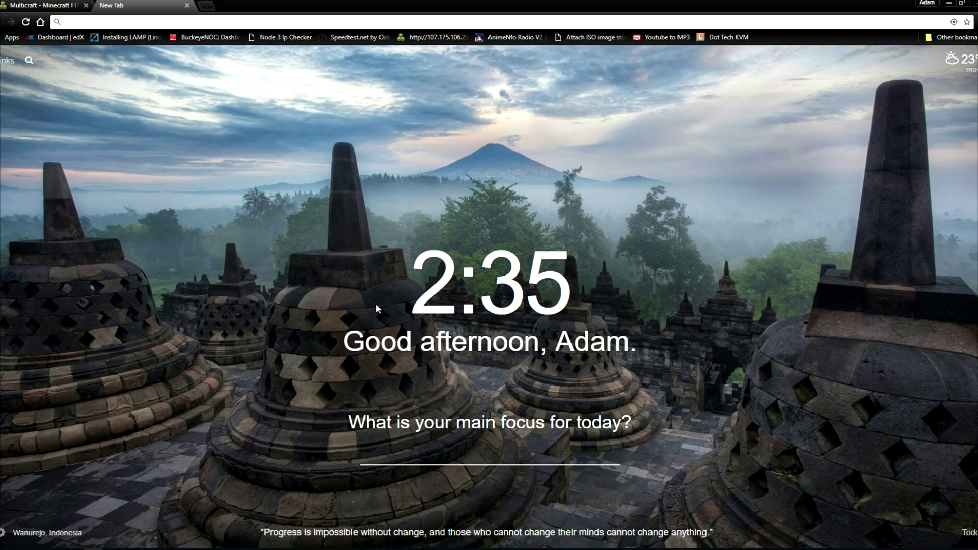
{"action": "type", "text": "spigotmc.org"}
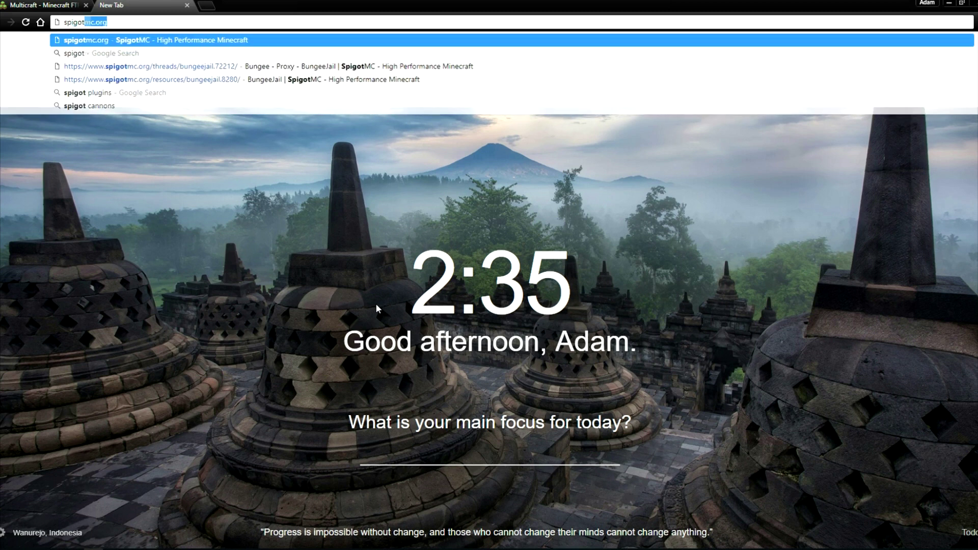
Download CreeperExtra.jar from its page in SpigotMC Resources.
{"action": "key", "text": "Return"}
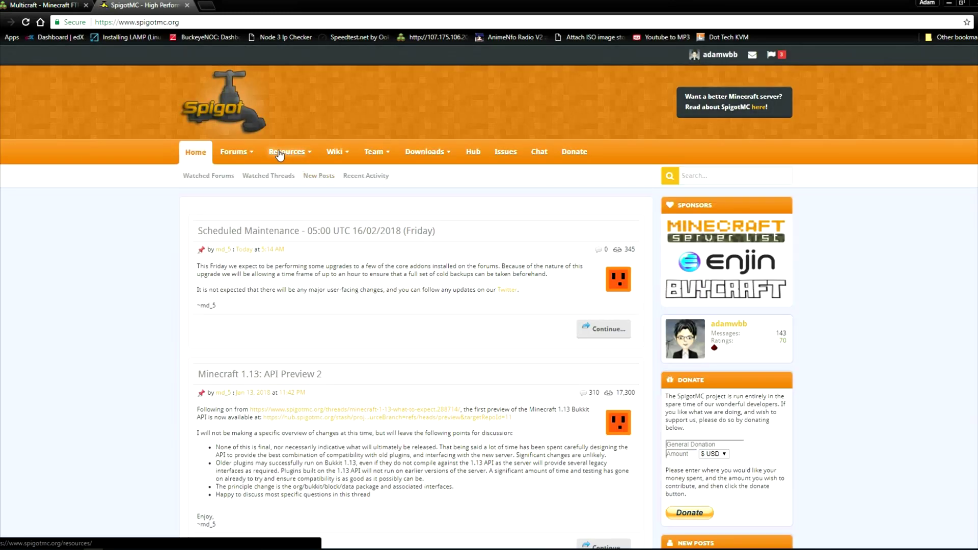
{"action": "left_click", "coordinate": [285, 151]}
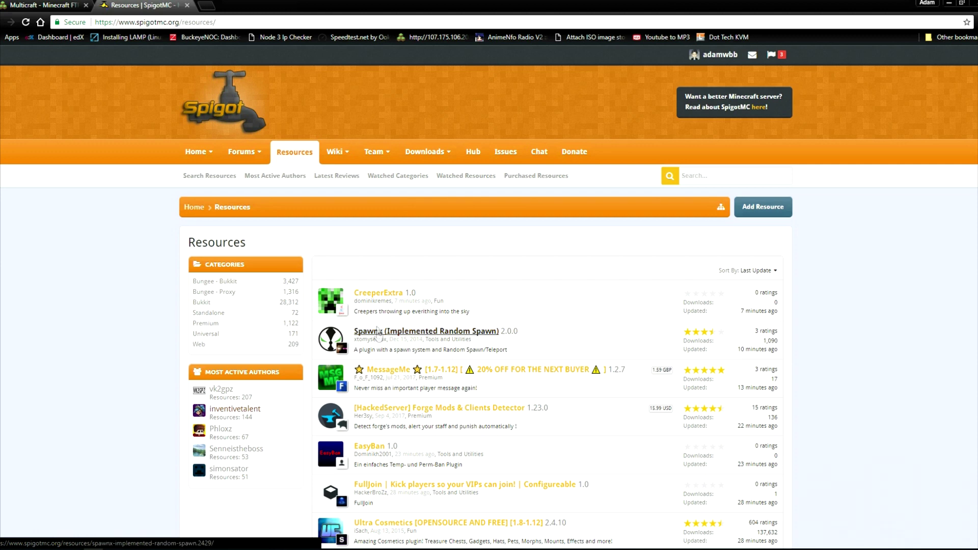
{"action": "left_click", "coordinate": [371, 295]}
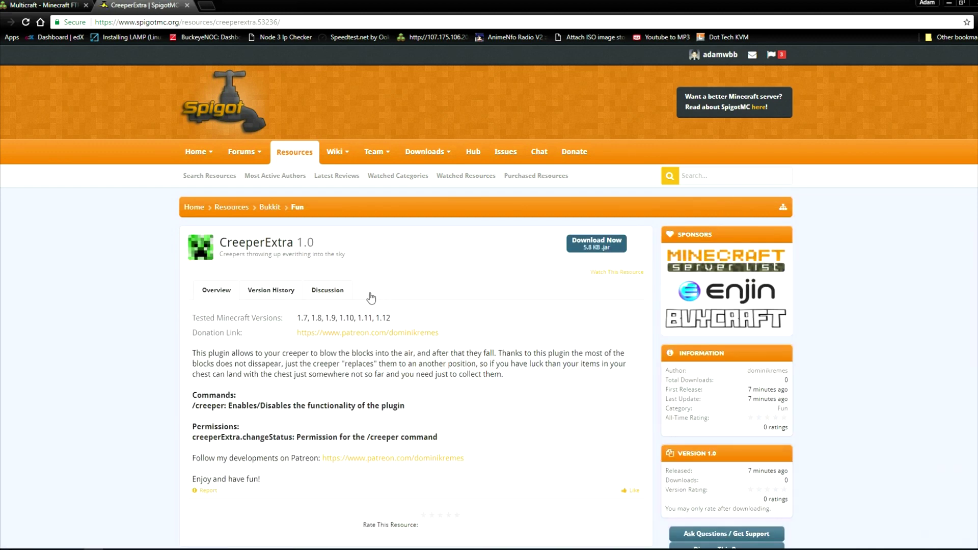
{"action": "left_click", "coordinate": [596, 243]}
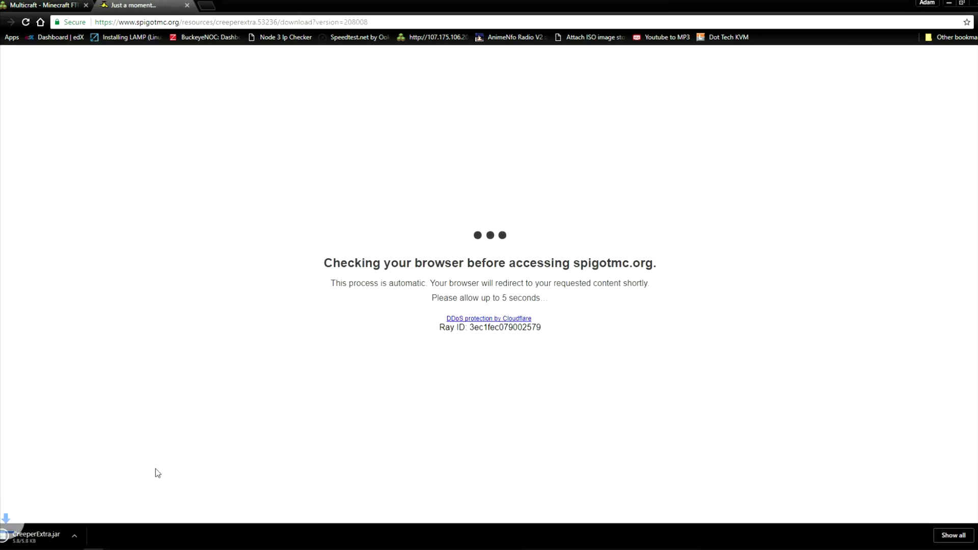
Keep CreeperExtra.jar and upload it into the server's /plugins folder via FileZilla.
{"action": "left_click", "coordinate": [161, 535]}
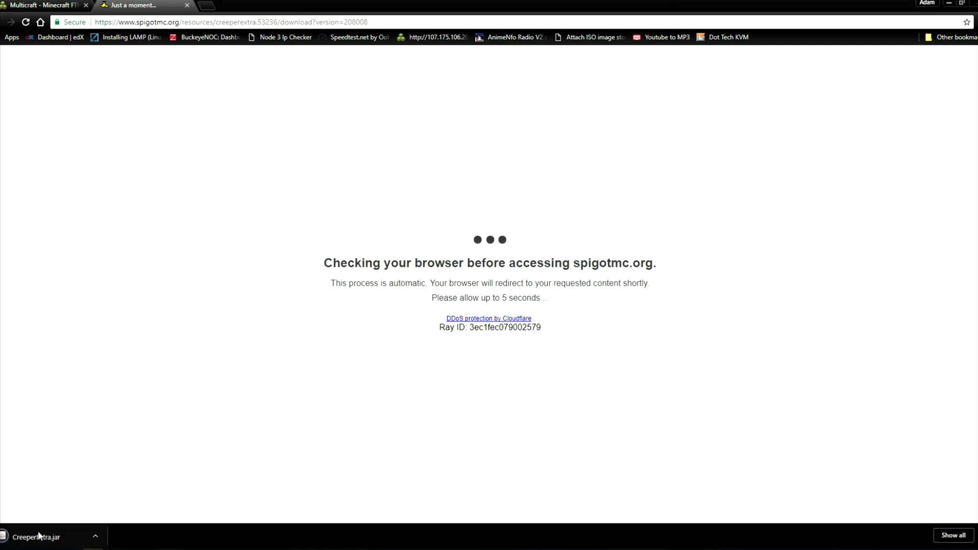
{"action": "key", "text": "alt+Tab"}
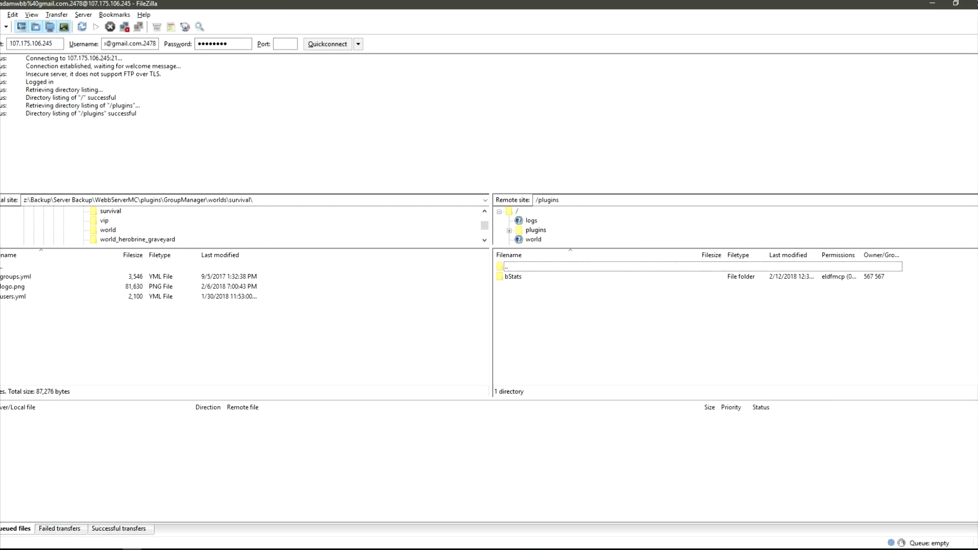
{"action": "left_click_drag", "start_coordinate": [760, 367], "coordinate": [696, 336]}
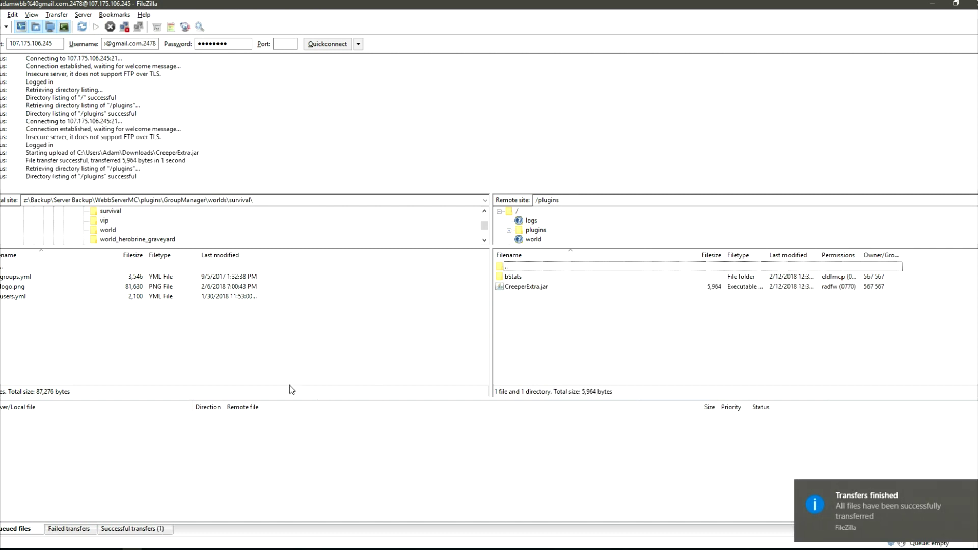
{"action": "key", "text": "alt+Tab"}
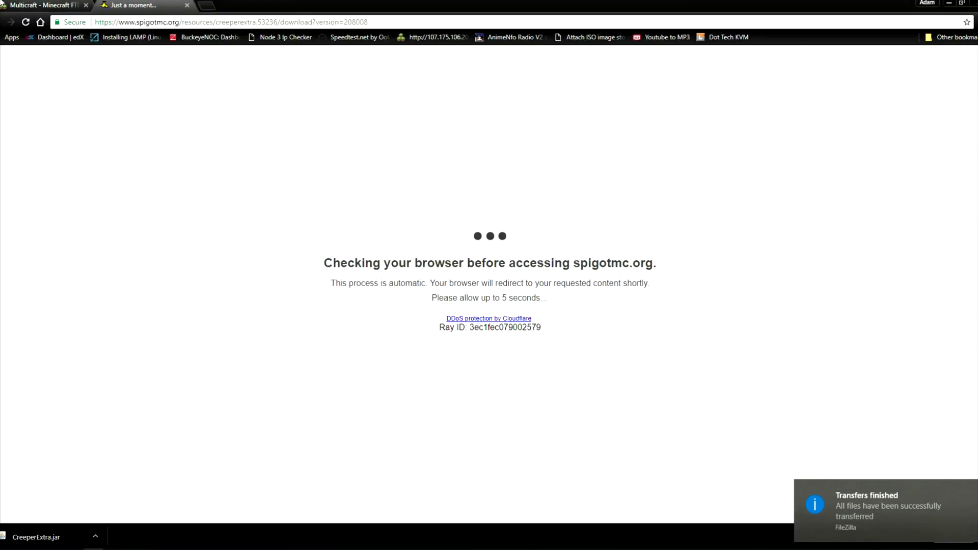
{"action": "left_click", "coordinate": [42, 5]}
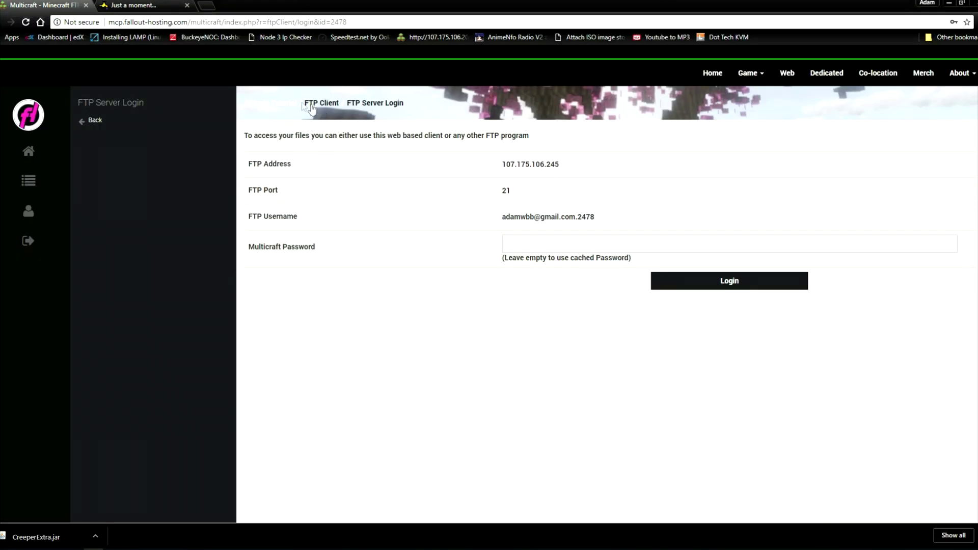
Restart the server from the Console page until CreeperExtra v1.0 is enabled.
{"action": "left_click", "coordinate": [259, 103]}
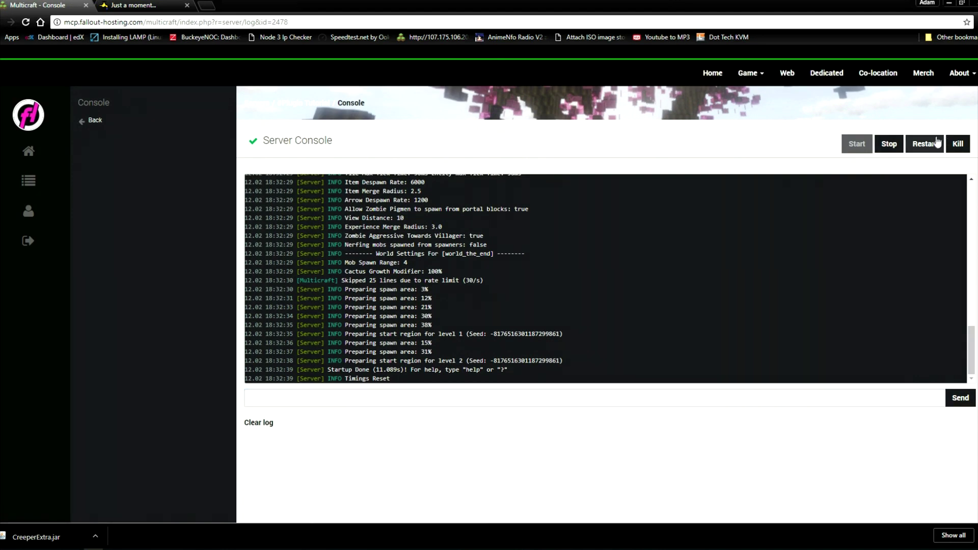
{"action": "left_click", "coordinate": [927, 144]}
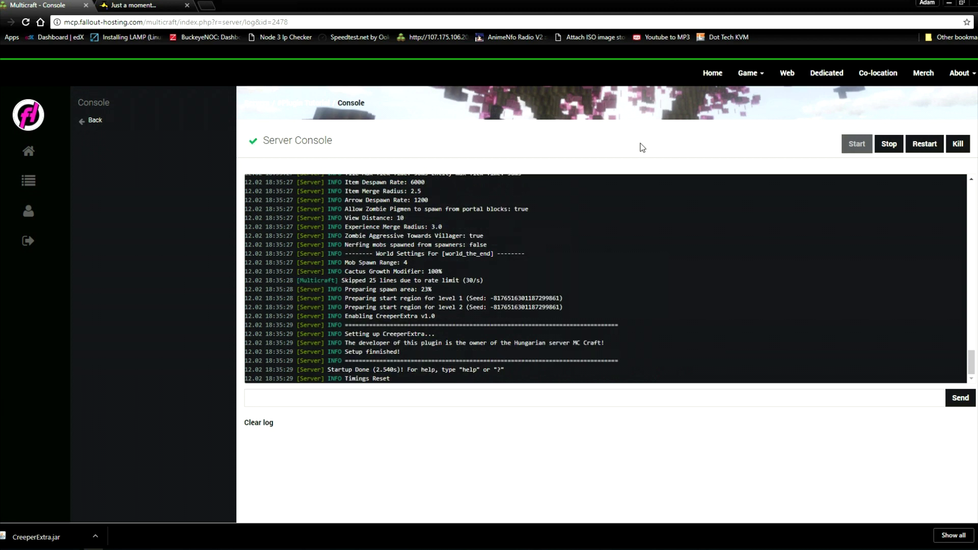
{"action": "left_click", "coordinate": [537, 390]}
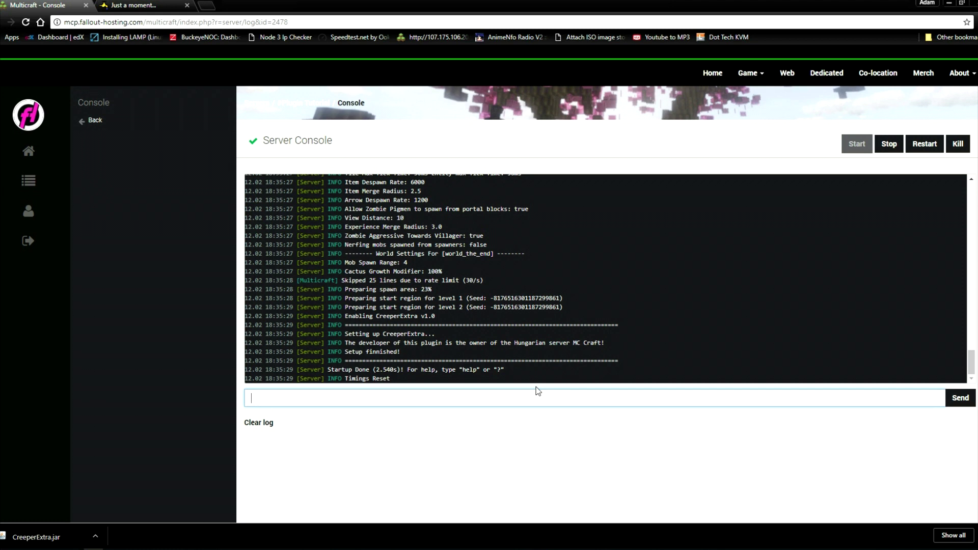
{"action": "type", "text": "pl"}
Send the pl command so the console reports one plugin, CreeperExtra.
{"action": "key", "text": "BackSpace"}
{"action": "key", "text": "BackSpace"}
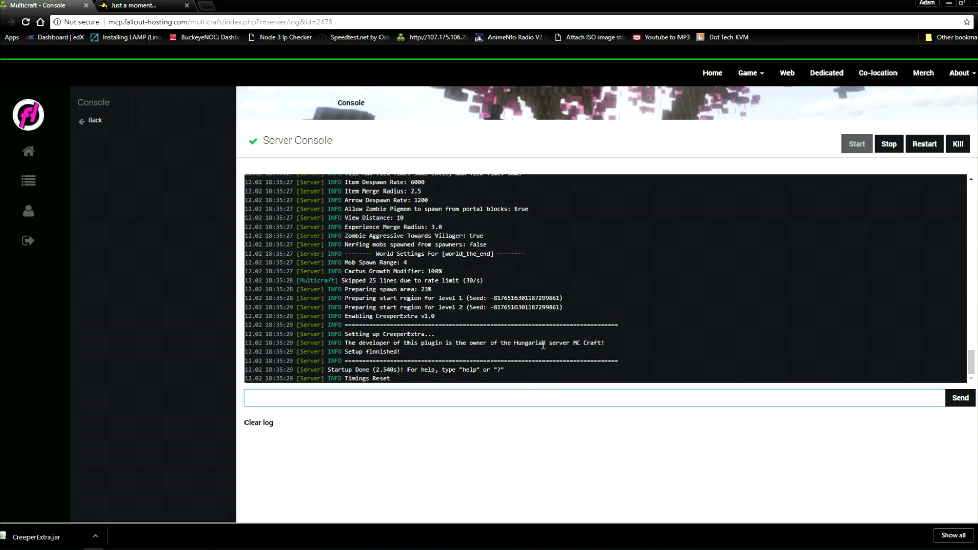
{"action": "scroll", "coordinate": [543, 355], "scroll_direction": "down", "scroll_amount": 1}
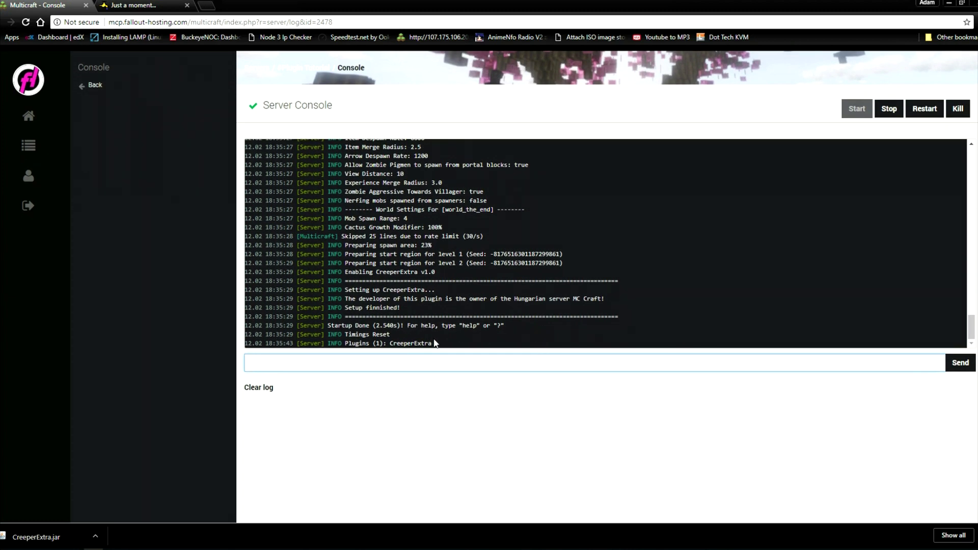